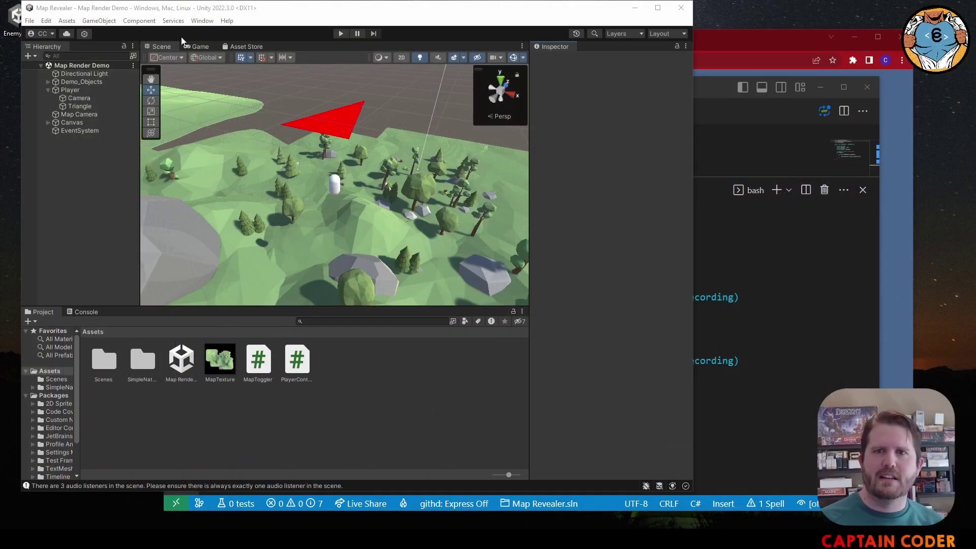
# Preview the map in the Game view, then return to the Scene and select the Player object.
pyautogui.click(205, 48)
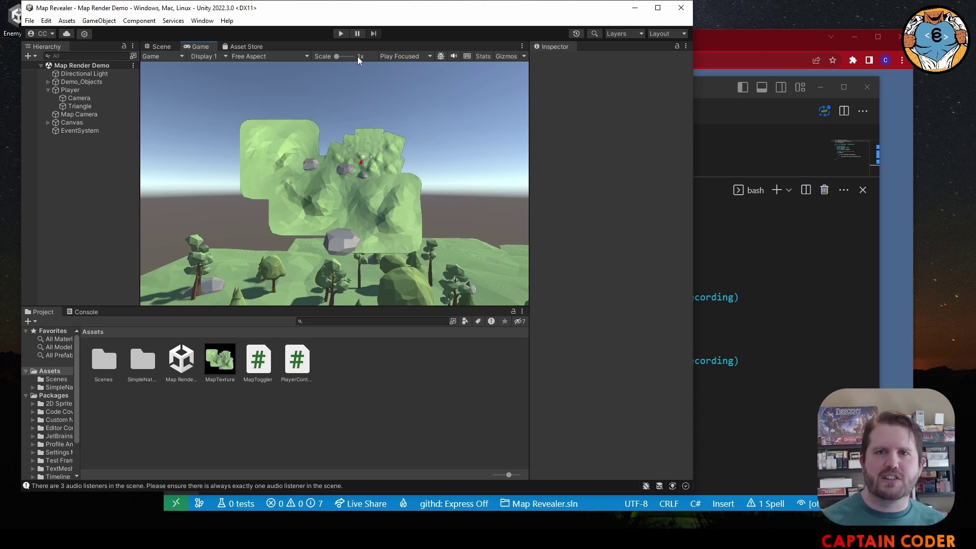
pyautogui.click(173, 45)
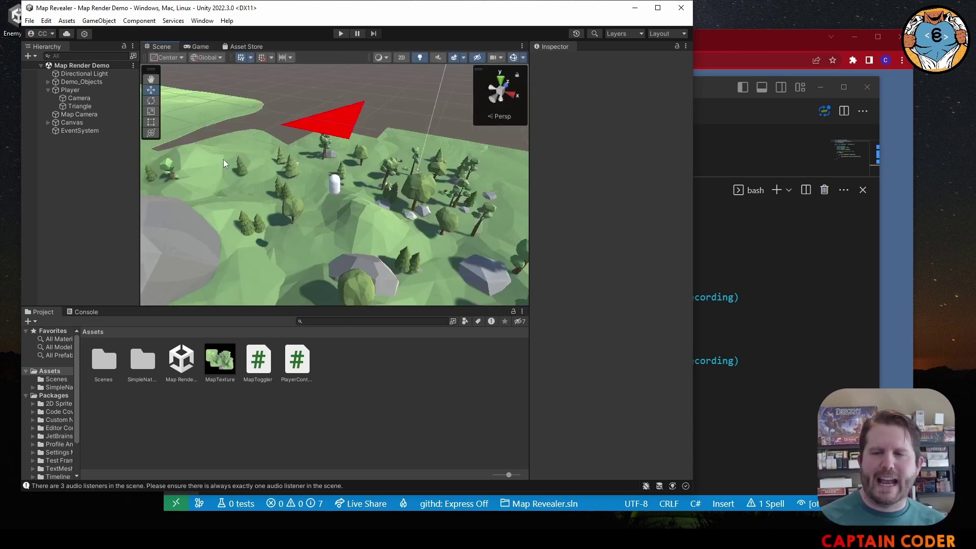
pyautogui.rightClick(75, 88)
pyautogui.click(82, 107)
pyautogui.click(82, 107)
pyautogui.click(77, 97)
pyautogui.click(71, 89)
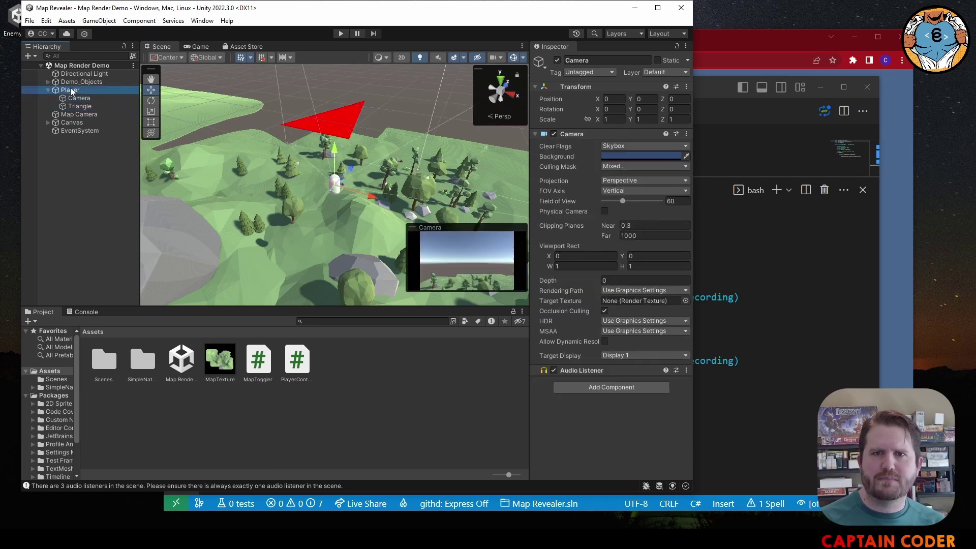
# Add a 2D Circle sprite as a child of Player.
pyautogui.rightClick(70, 88)
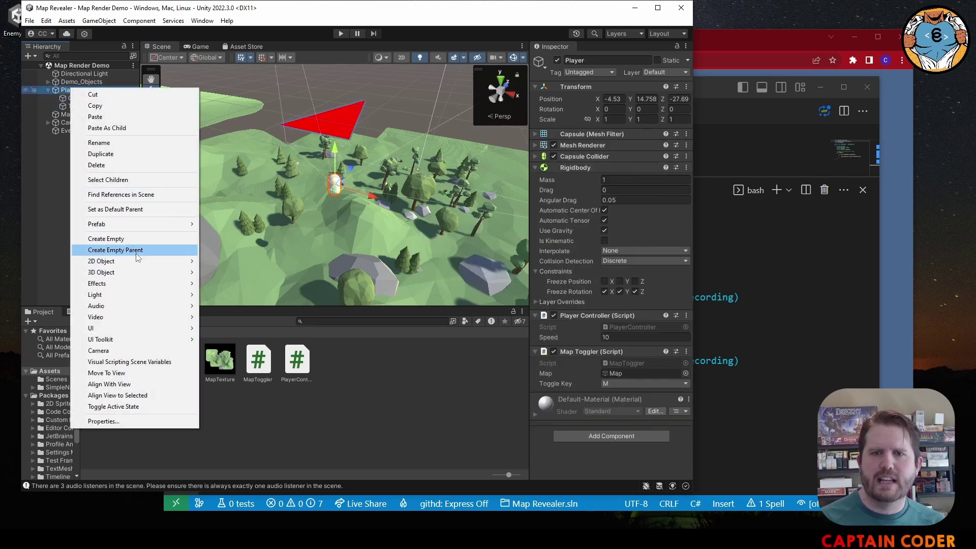
pyautogui.moveTo(158, 262)
pyautogui.moveTo(234, 261)
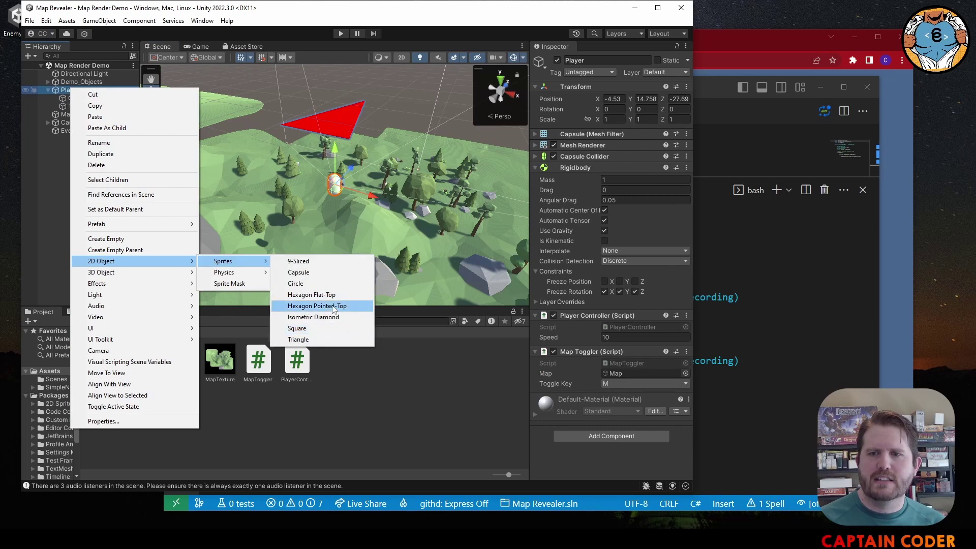
pyautogui.click(315, 283)
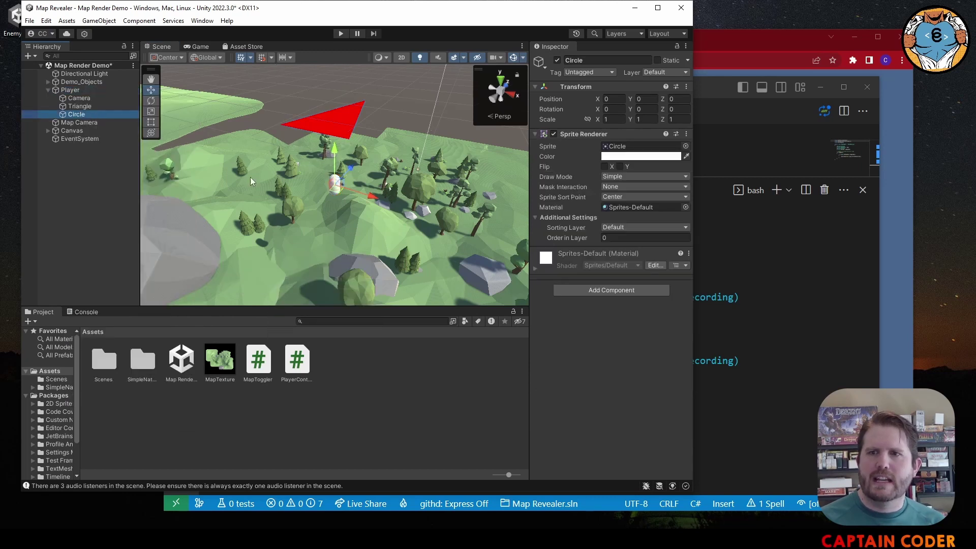
# Rotate the Circle 90 on X, raise it to Y 6.89, scale it 20×20, and preview it in-game.
pyautogui.click(613, 109)
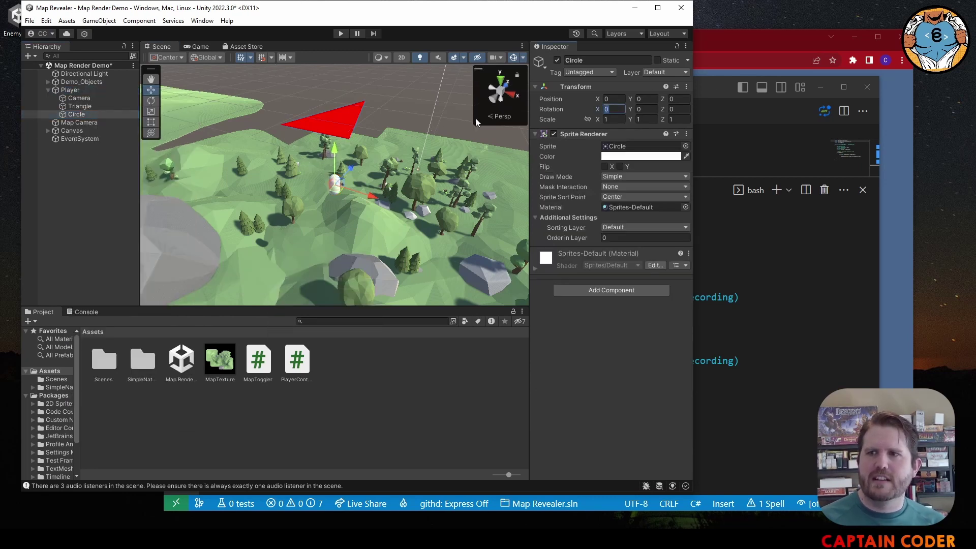
pyautogui.write('90')
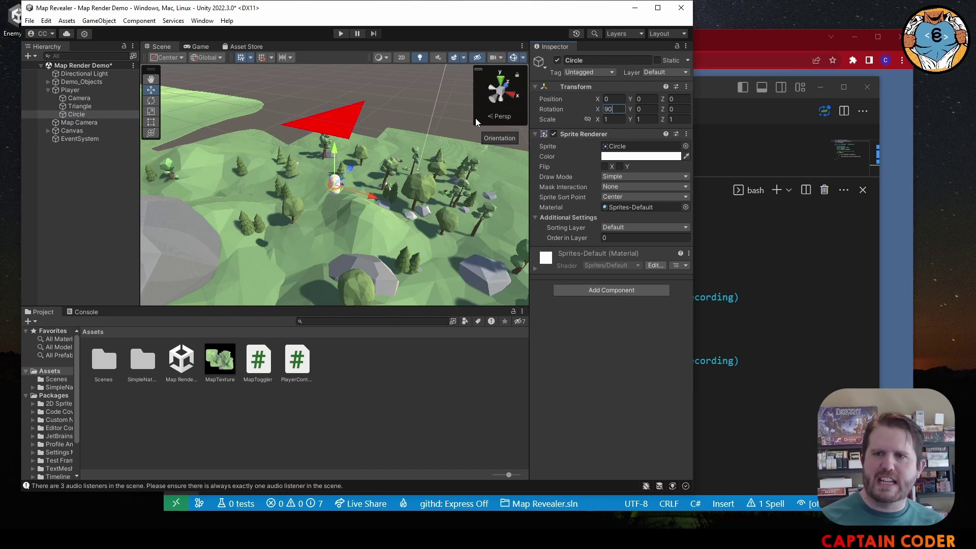
pyautogui.moveTo(334, 153); pyautogui.dragTo(321, 61)
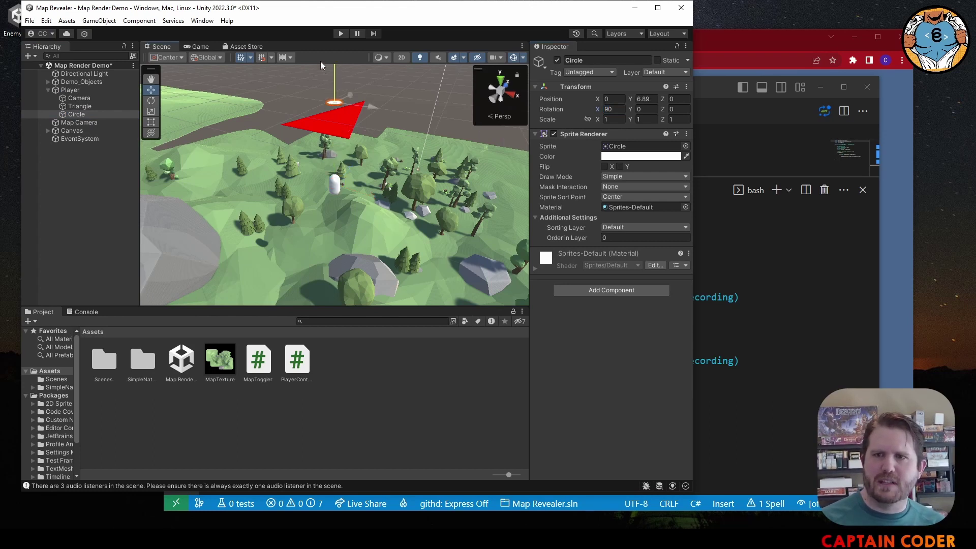
pyautogui.click(613, 119)
pyautogui.write('10')
pyautogui.press('Tab')
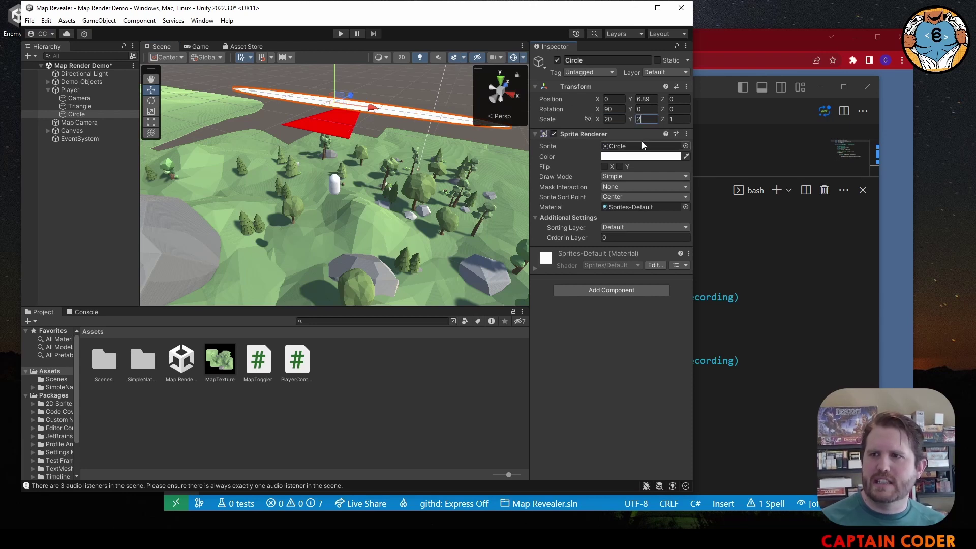
pyautogui.write('20')
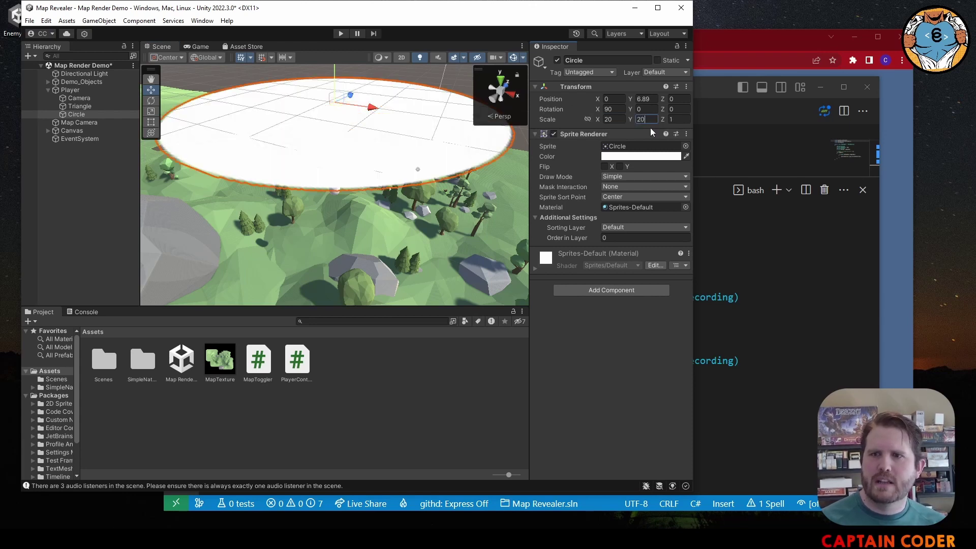
pyautogui.click(191, 46)
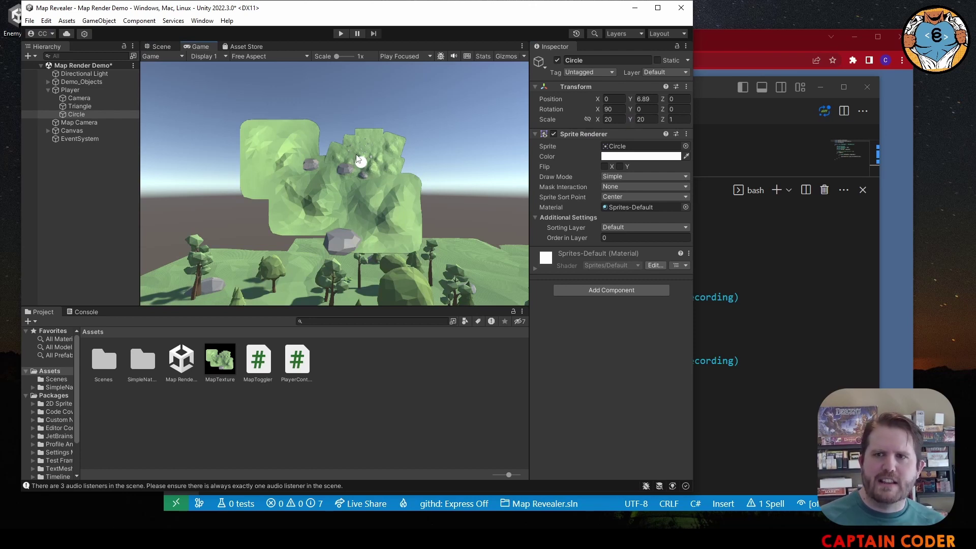
# Float the Game view as an enlarged window beside the Scene view.
pyautogui.click(161, 47)
pyautogui.moveTo(453, 222); pyautogui.dragTo(401, 222, button='right')
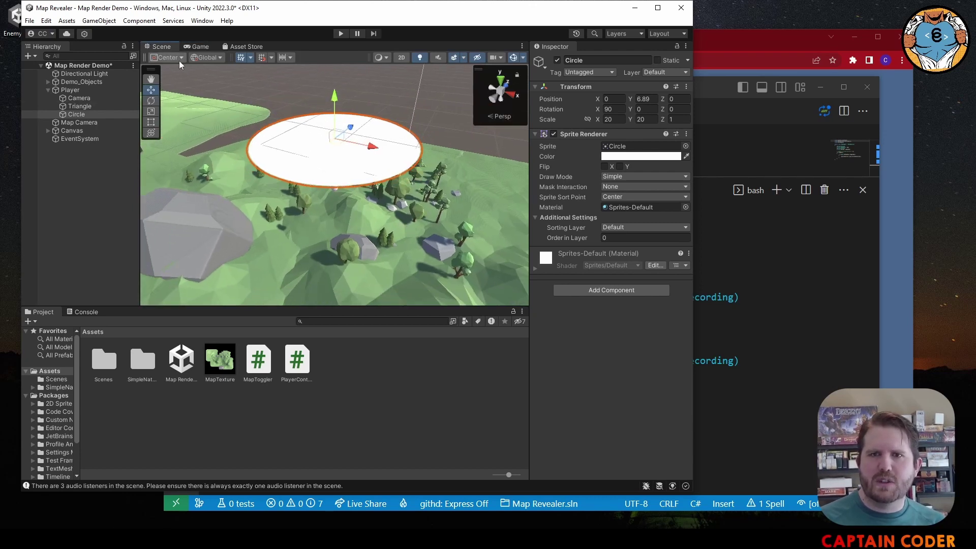
pyautogui.click(81, 122)
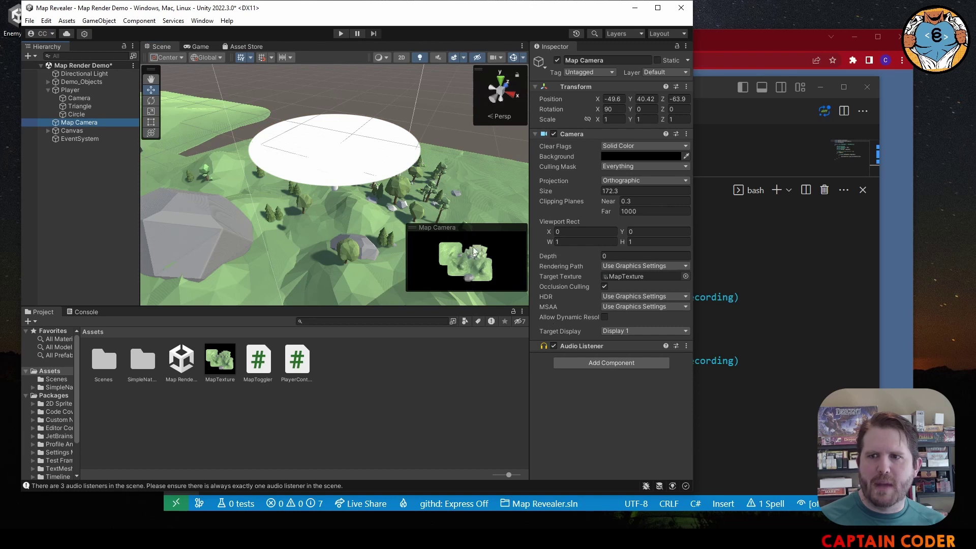
pyautogui.moveTo(217, 45); pyautogui.dragTo(478, 139)
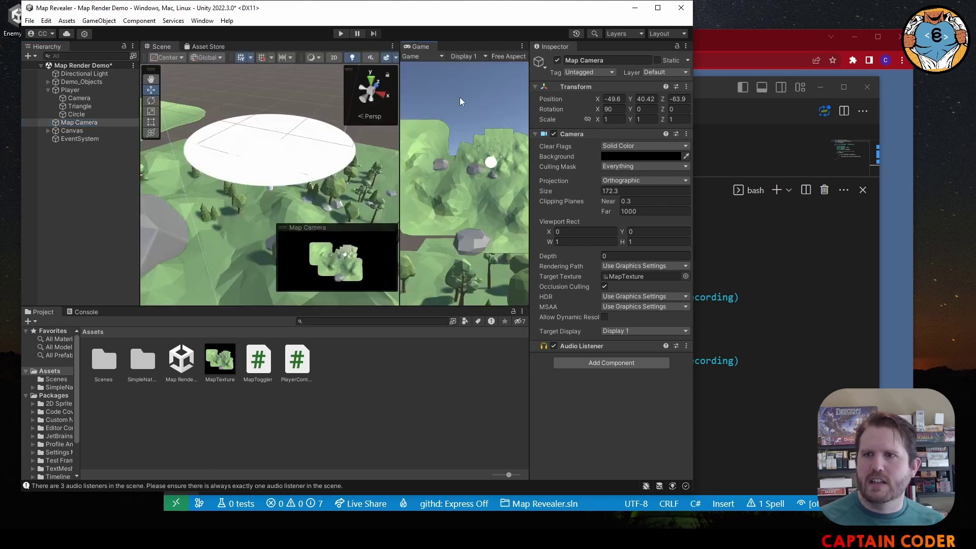
pyautogui.moveTo(429, 46); pyautogui.dragTo(792, 108)
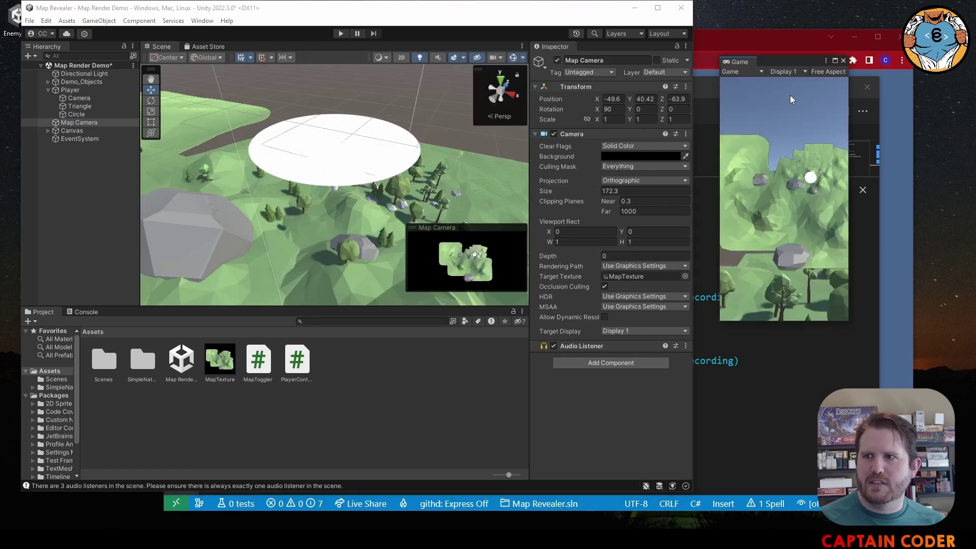
pyautogui.moveTo(782, 63); pyautogui.dragTo(580, 74)
pyautogui.moveTo(637, 312); pyautogui.dragTo(864, 376)
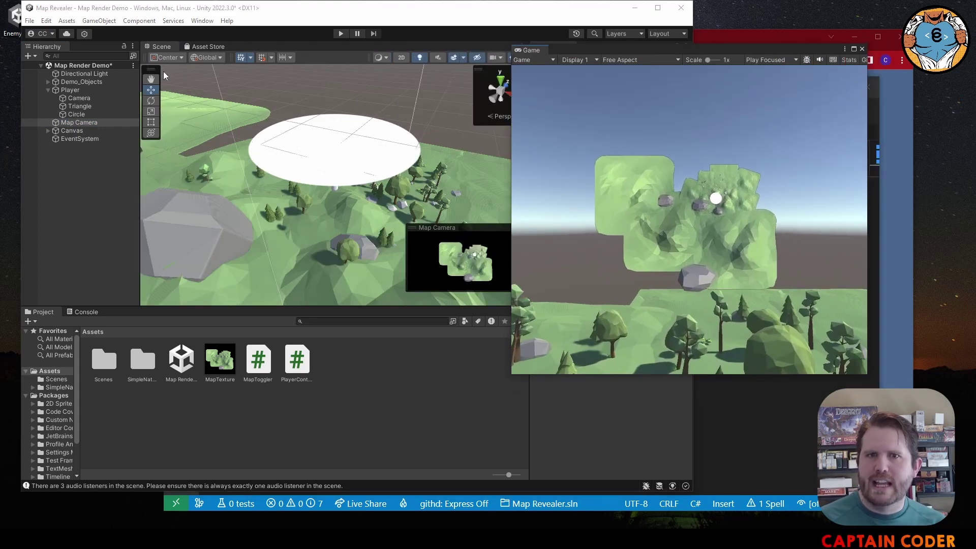
# Drag the Player across the terrain so the circle follows, then re-dock the Game view.
pyautogui.click(85, 90)
pyautogui.moveTo(334, 164); pyautogui.dragTo(311, 186)
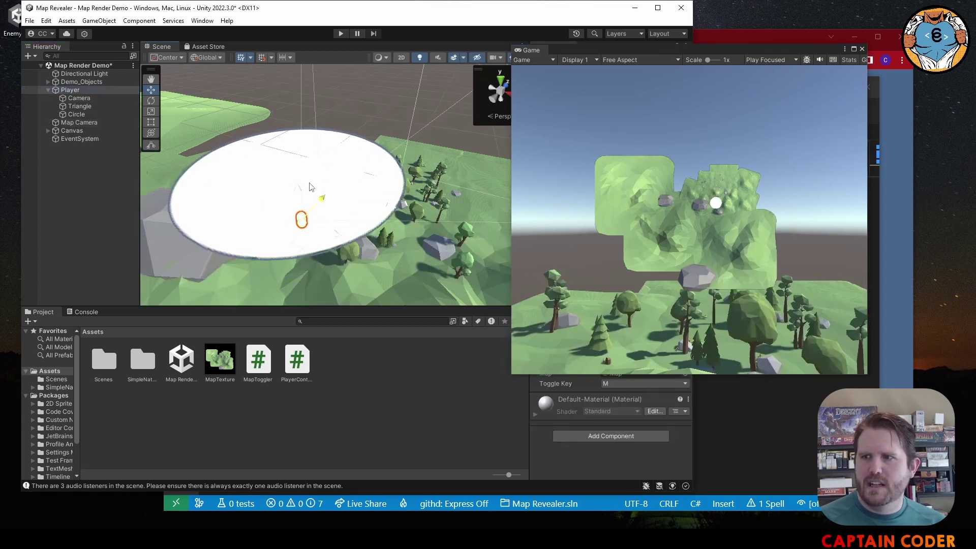
pyautogui.moveTo(327, 225); pyautogui.dragTo(385, 187)
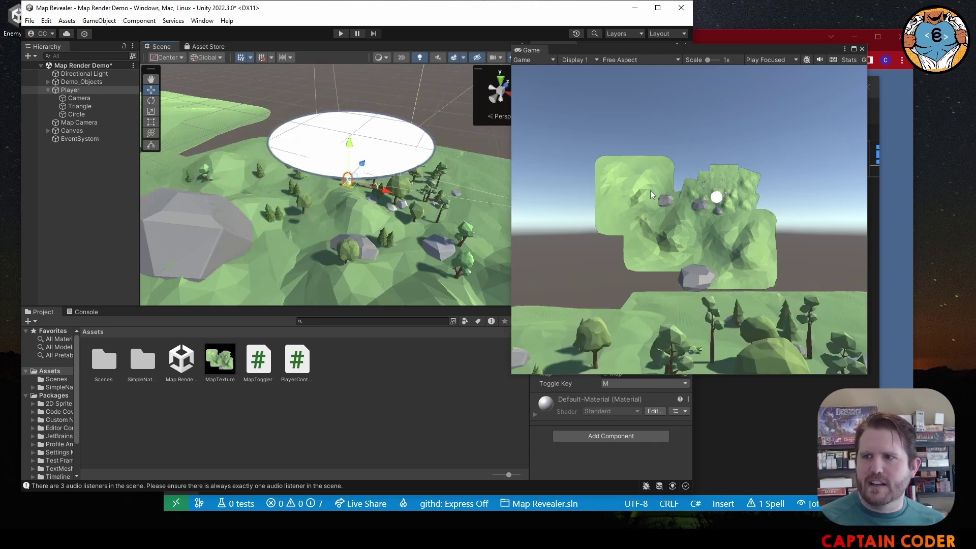
pyautogui.moveTo(532, 50); pyautogui.dragTo(253, 48)
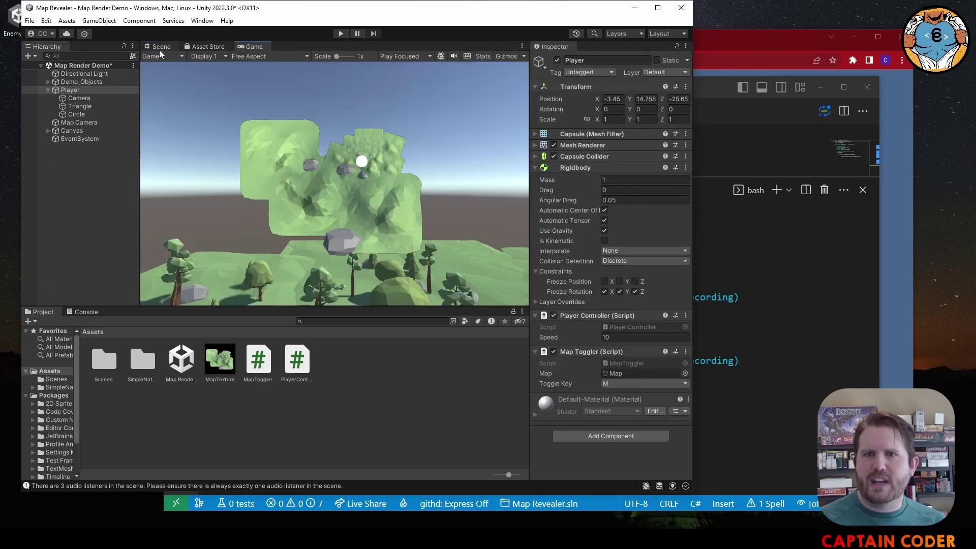
# Duplicate Map Camera, place the copy under it, and rename it Revealed Camera.
pyautogui.click(80, 125)
pyautogui.hotkey('ctrl', 'd')
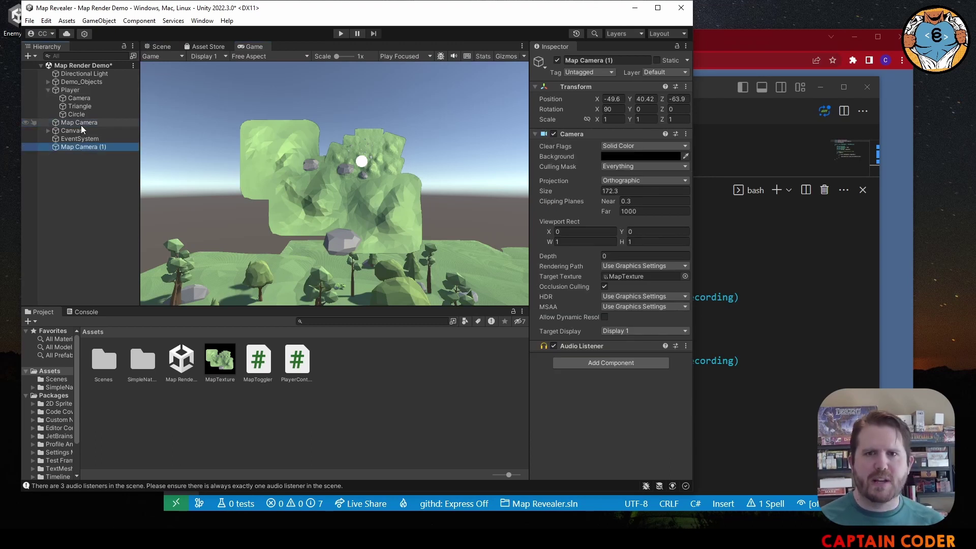
pyautogui.moveTo(96, 144); pyautogui.dragTo(95, 129)
pyautogui.click(95, 130)
pyautogui.write('Revealed Camera')
pyautogui.press('Return')
# Compare Map Camera with Revealed Camera, leaving Revealed Camera selected in the Scene view.
pyautogui.click(89, 120)
pyautogui.click(99, 131)
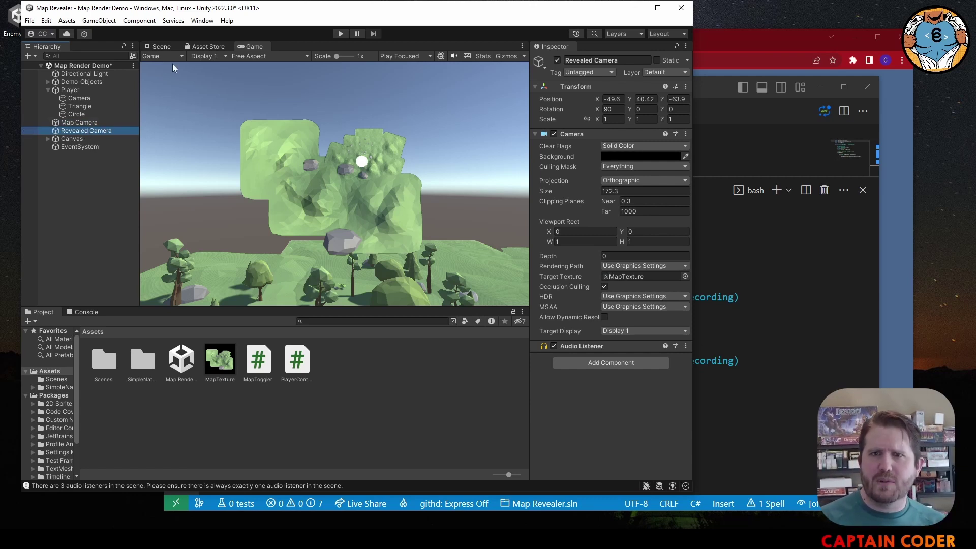
pyautogui.click(162, 46)
pyautogui.click(69, 132)
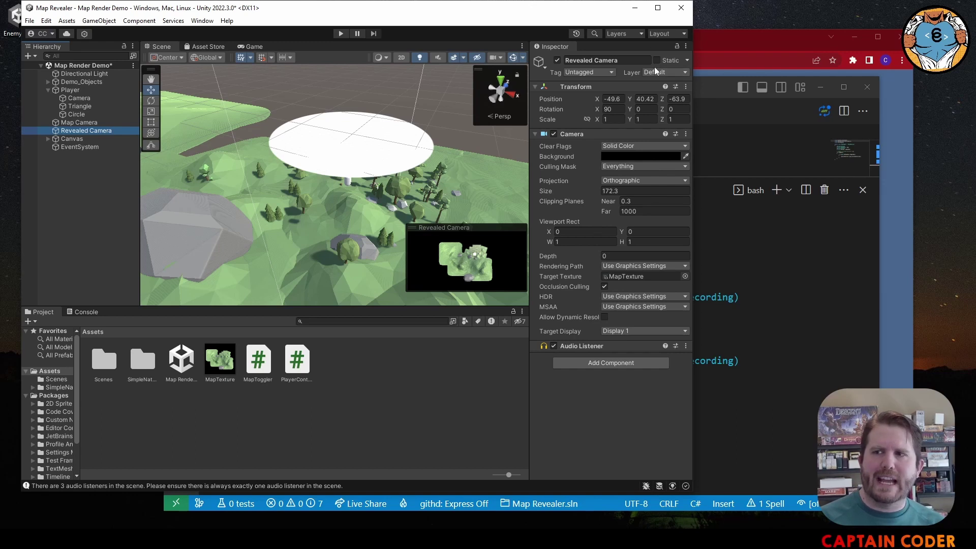
# Create a Revealed Area layer in User Layer 7 and put the Circle on it.
pyautogui.press('Up')
pyautogui.press('Up')
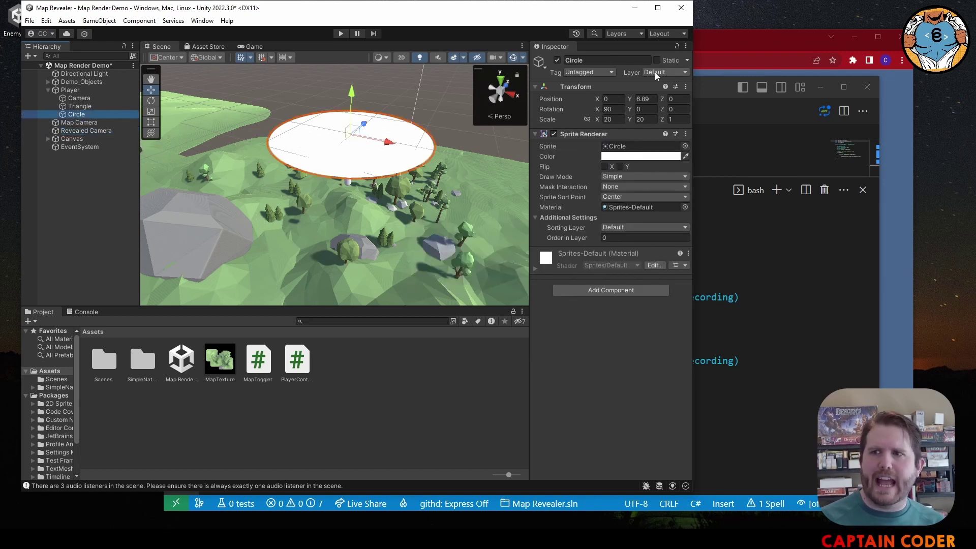
pyautogui.click(656, 72)
pyautogui.click(674, 154)
pyautogui.click(618, 195)
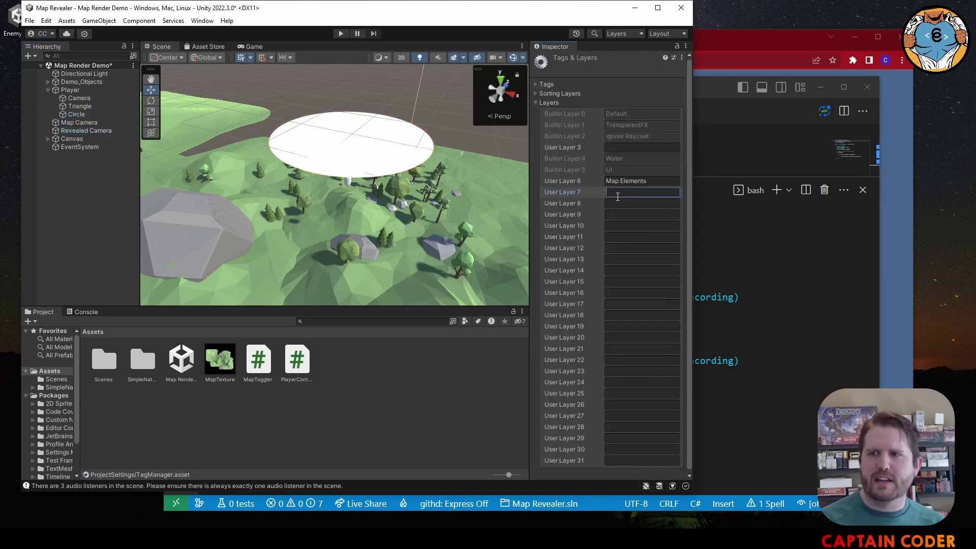
pyautogui.write('Revealed Area')
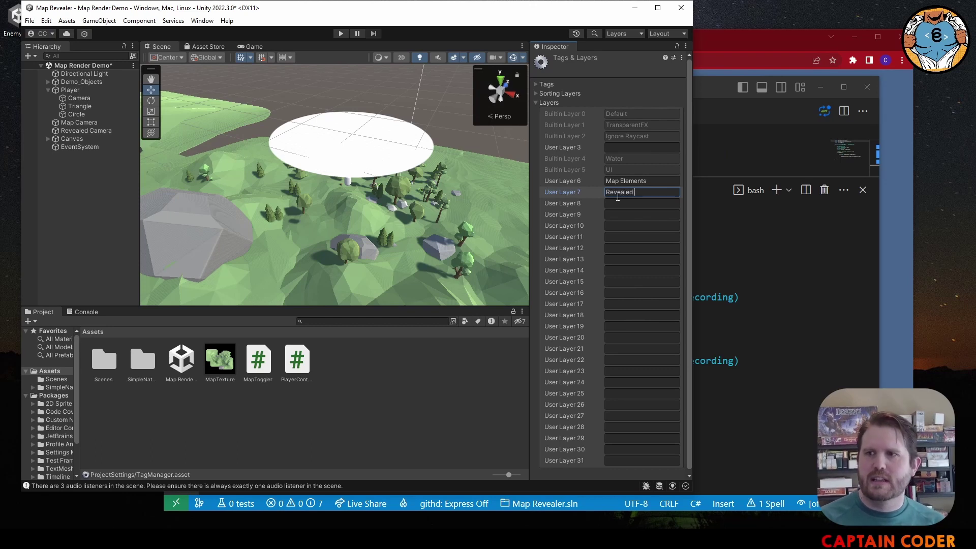
pyautogui.click(81, 116)
pyautogui.click(655, 72)
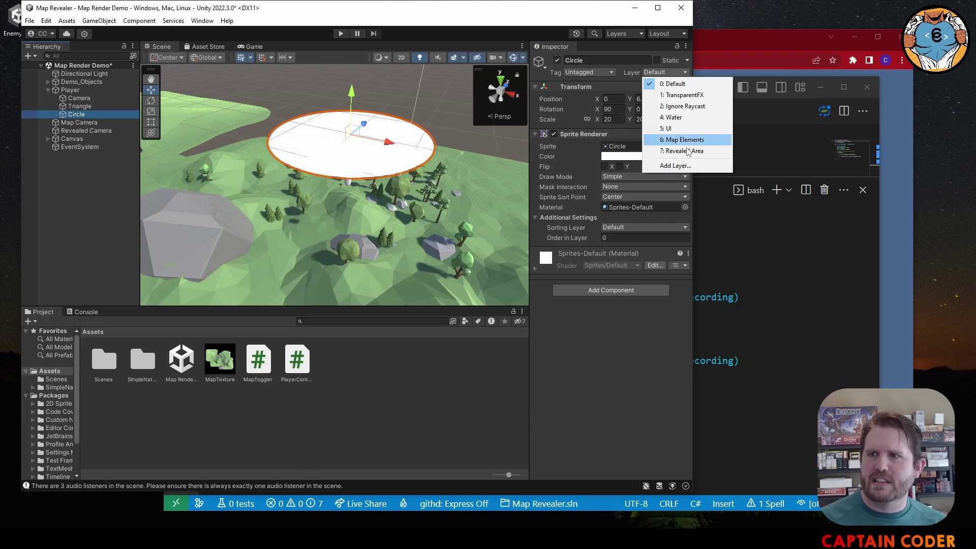
pyautogui.click(690, 152)
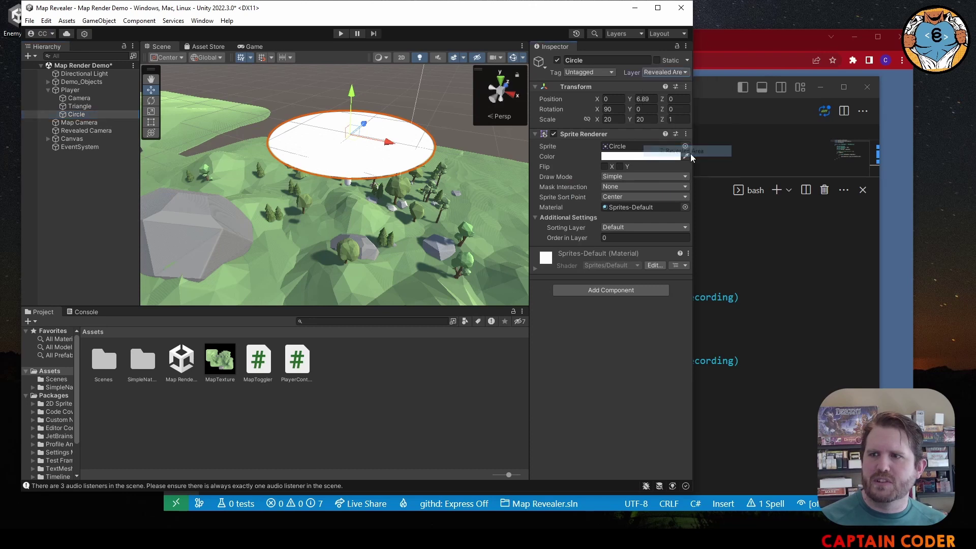
# Clear all layers from Revealed Camera's culling mask.
pyautogui.click(86, 131)
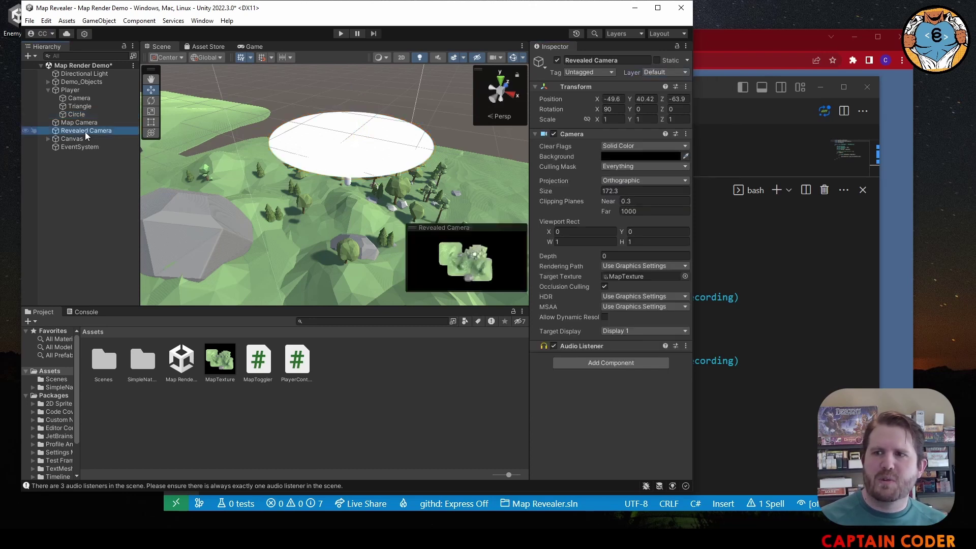
pyautogui.click(641, 167)
pyautogui.click(633, 177)
# Set Revealed Camera's culling mask to Revealed Area and open its properties in a floating window.
pyautogui.click(637, 256)
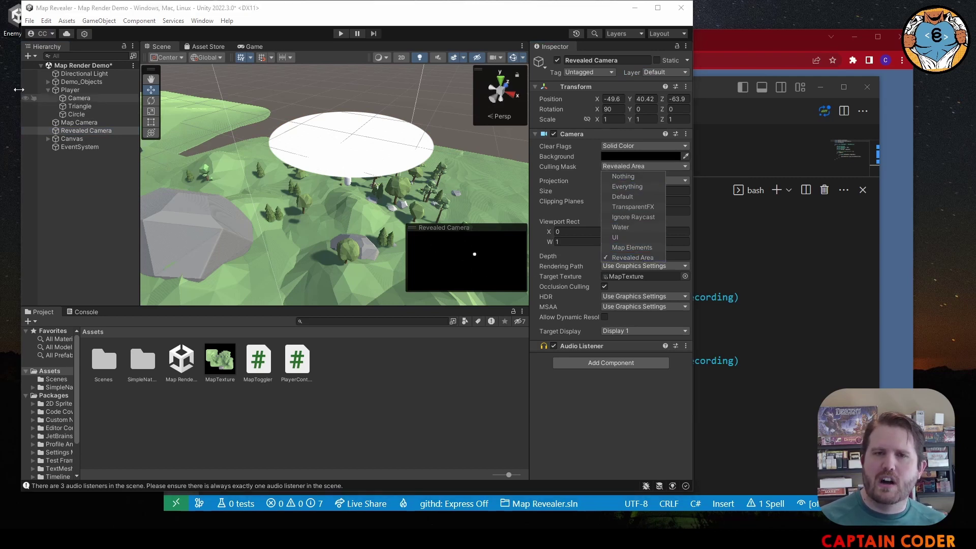
pyautogui.rightClick(82, 128)
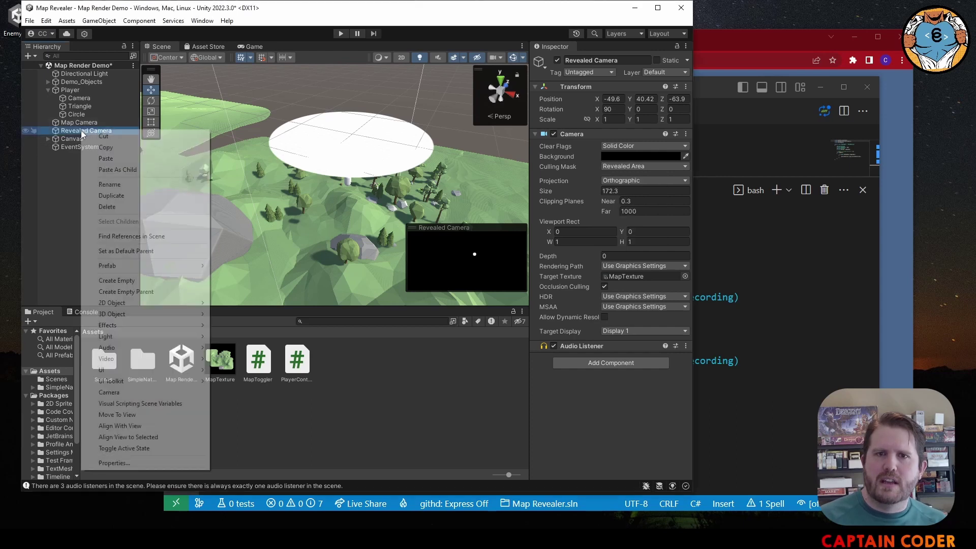
pyautogui.click(144, 463)
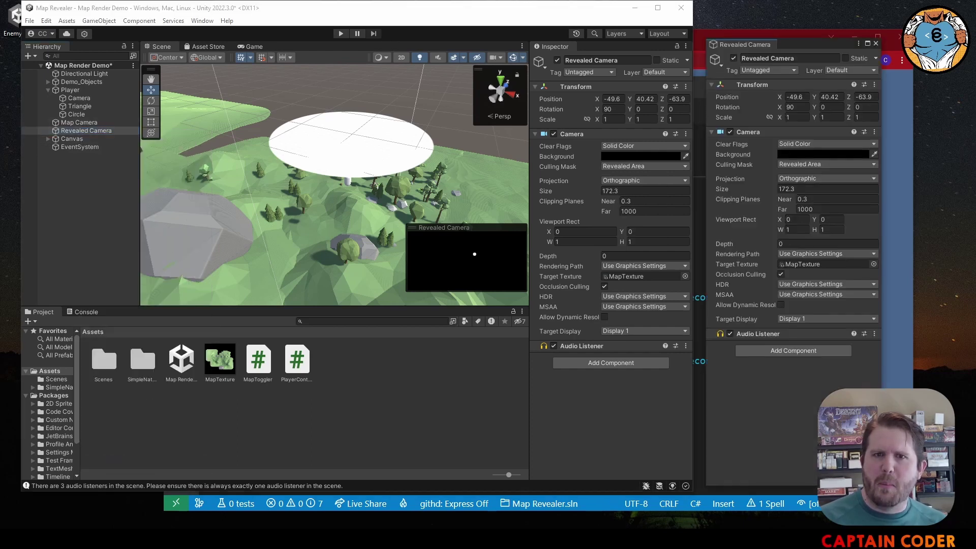
# Remove Revealed Area from Map Camera's culling mask, check the Game view, and reselect Revealed Camera.
pyautogui.click(94, 123)
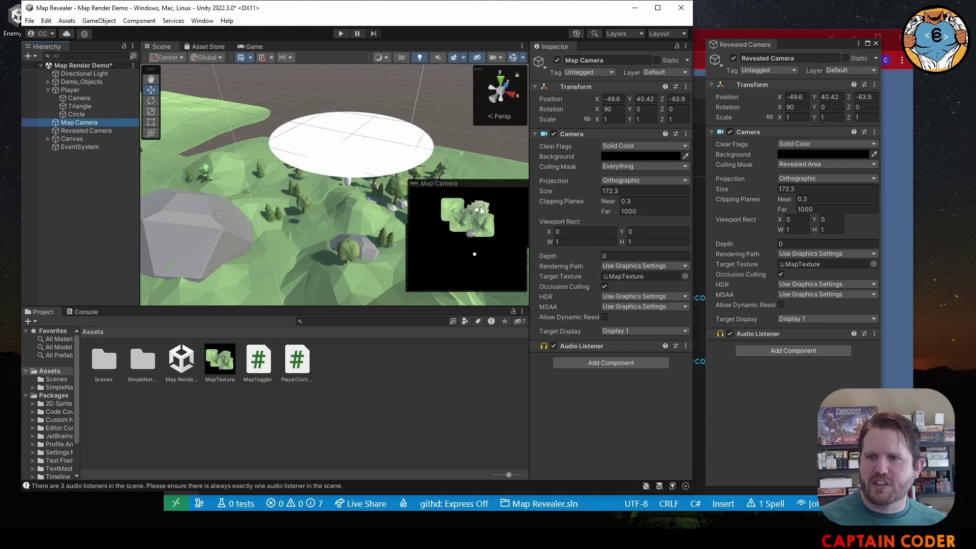
pyautogui.moveTo(476, 182); pyautogui.dragTo(474, 156)
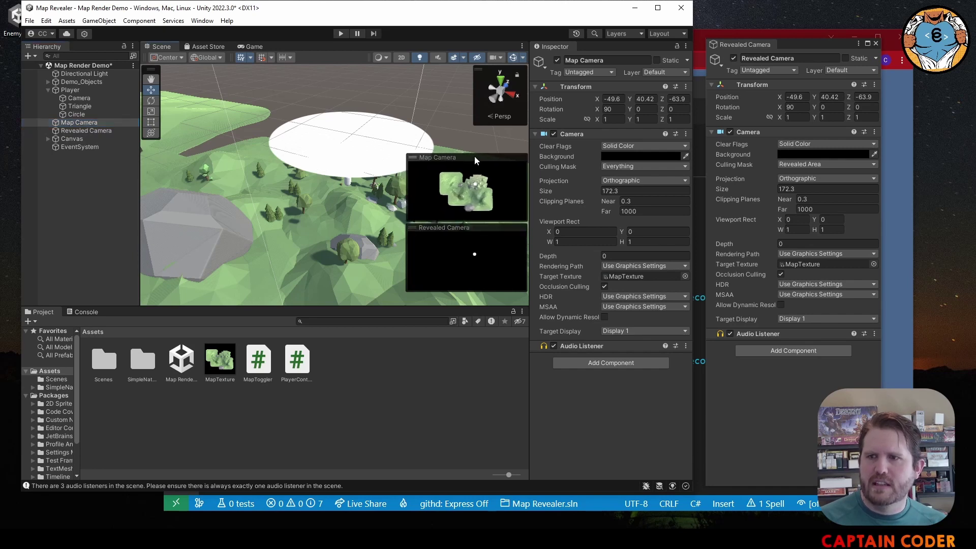
pyautogui.click(624, 163)
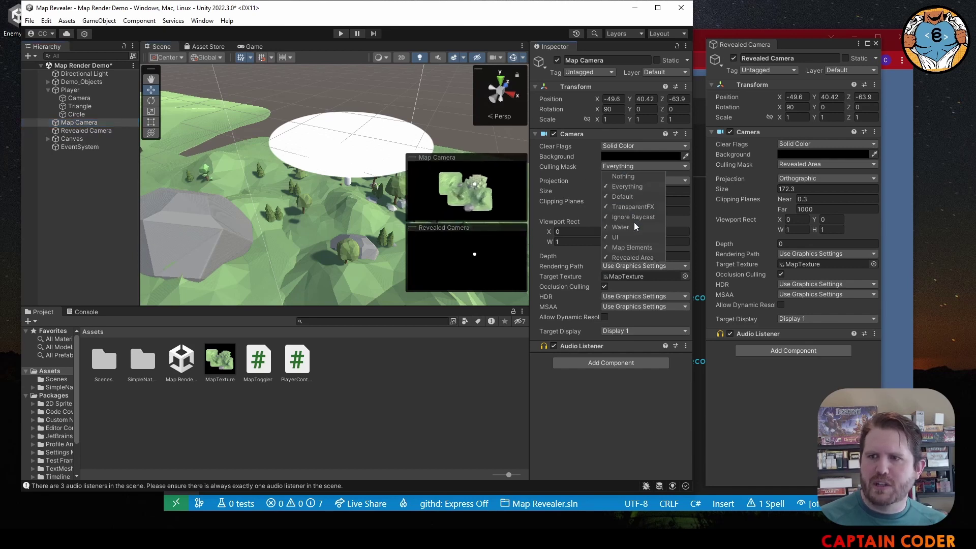
pyautogui.click(632, 257)
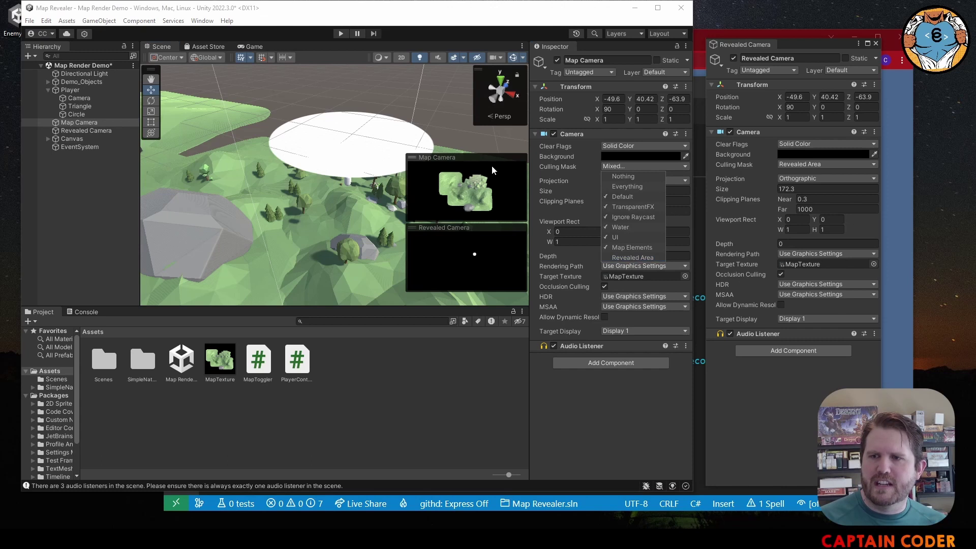
pyautogui.click(246, 45)
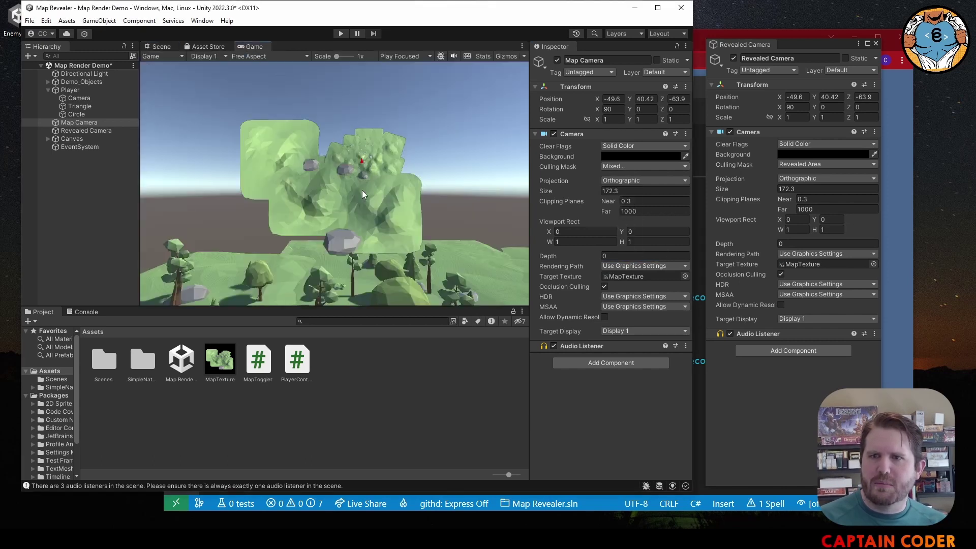
pyautogui.click(162, 46)
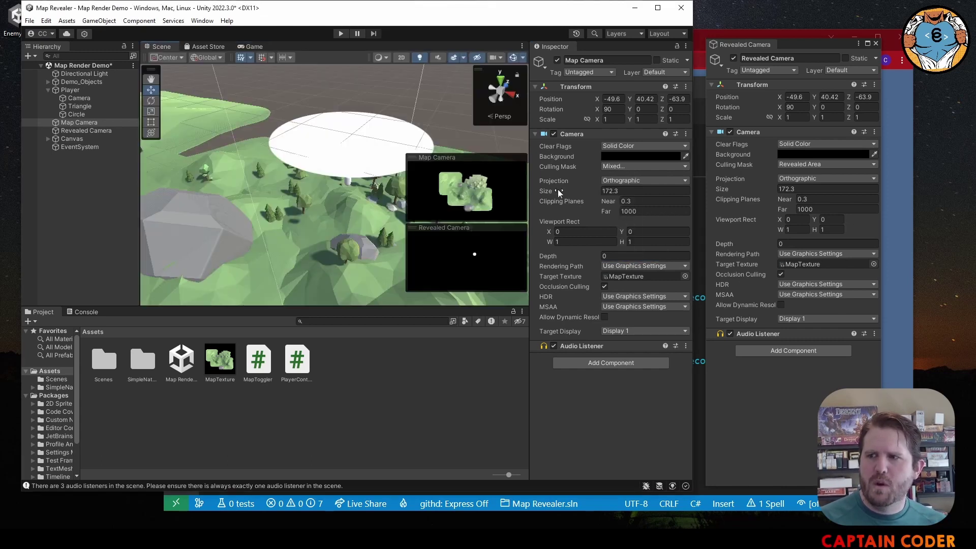
pyautogui.click(86, 131)
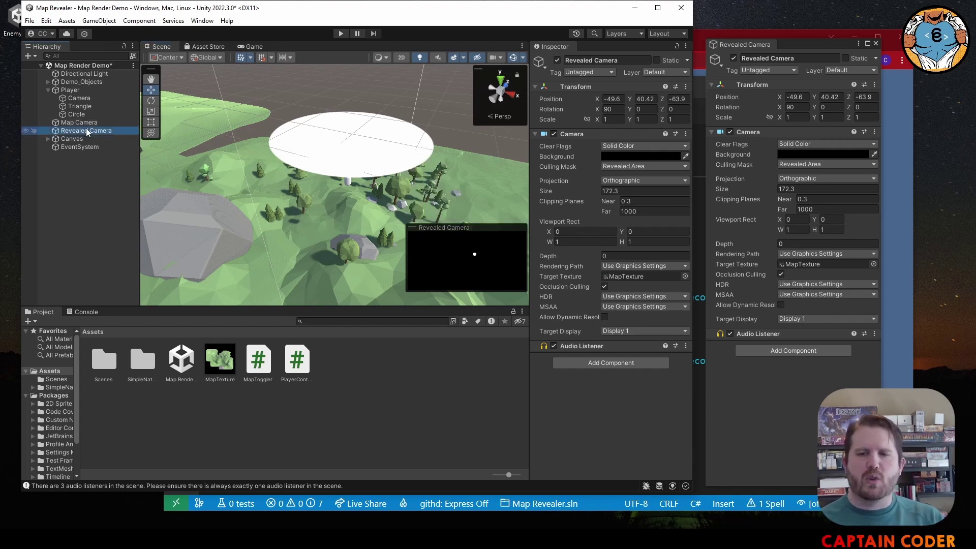
# Duplicate the MapTexture asset and rename the copy RevealedTexture.
pyautogui.click(220, 363)
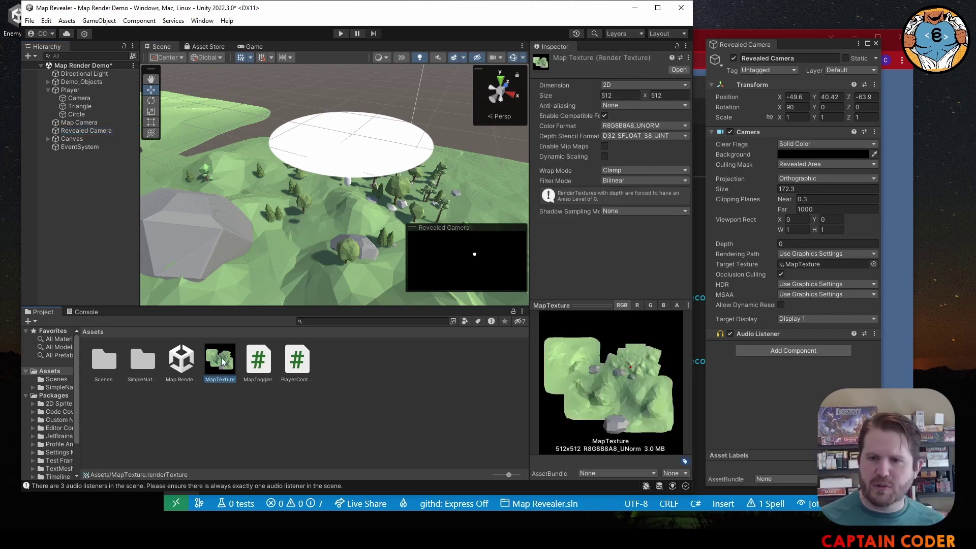
pyautogui.hotkey('ctrl', 'd')
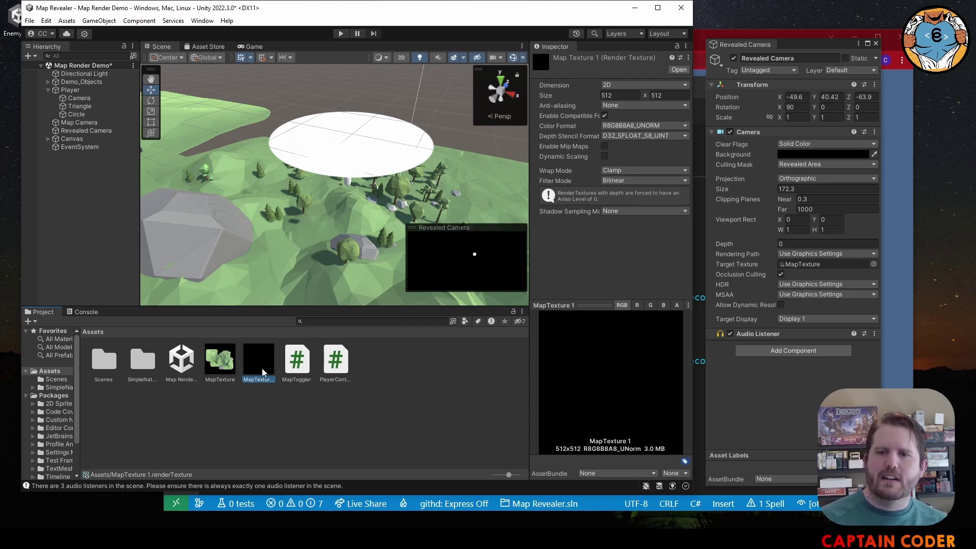
pyautogui.press('F2')
pyautogui.write('RevealedTexture')
pyautogui.press('Return')
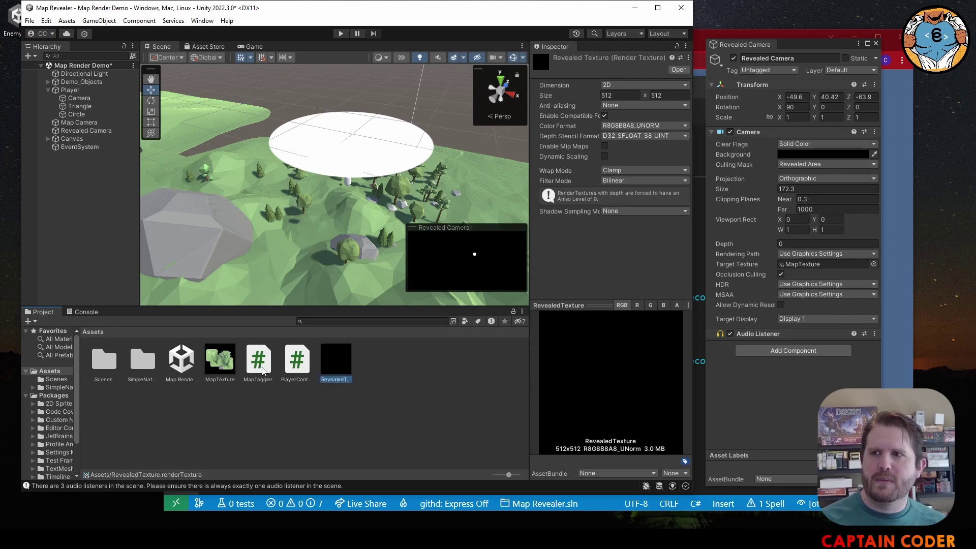
# Assign RevealedTexture as Revealed Camera's Target Texture, preview it, and save the scene.
pyautogui.moveTo(335, 366); pyautogui.dragTo(803, 265)
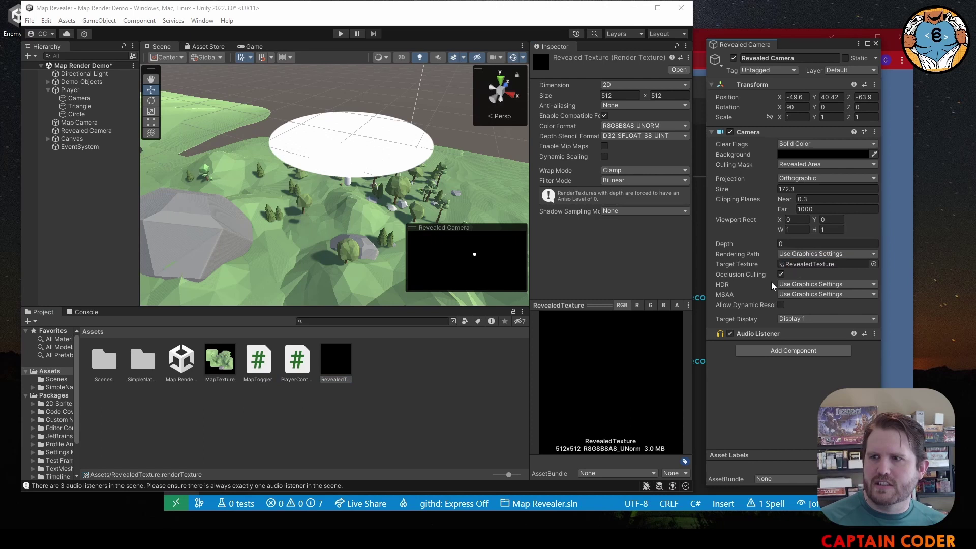
pyautogui.click(101, 132)
pyautogui.click(620, 276)
pyautogui.click(345, 363)
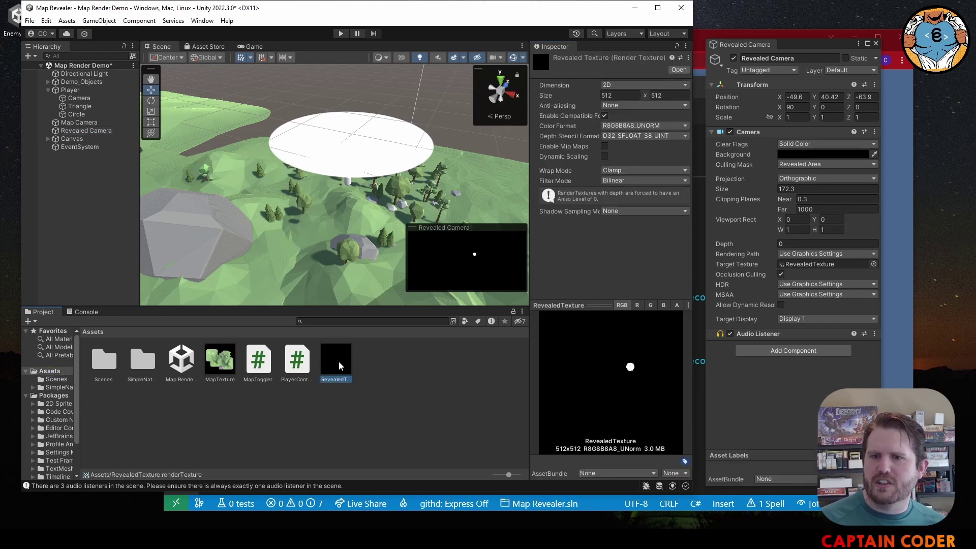
pyautogui.hotkey('ctrl', 's')
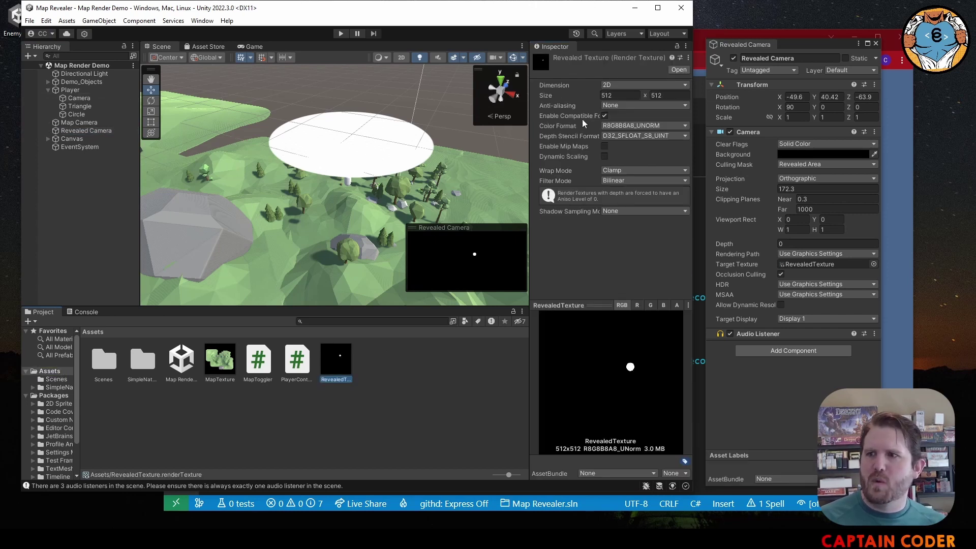
# Nudge the Player slightly along X while viewing its reveal disc.
pyautogui.click(75, 90)
pyautogui.keyDown('shift'); pyautogui.click(349, 190); pyautogui.keyUp('shift')
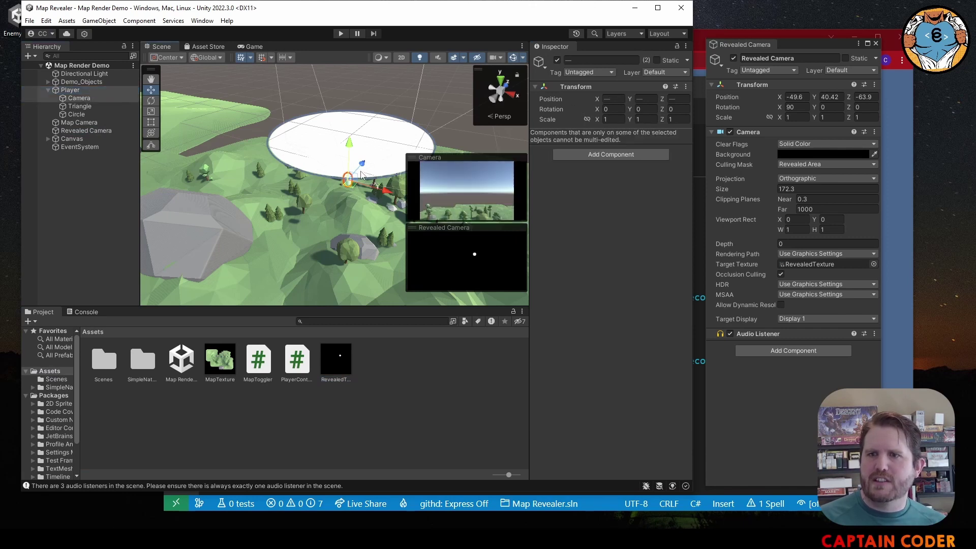
pyautogui.moveTo(357, 181); pyautogui.dragTo(321, 209)
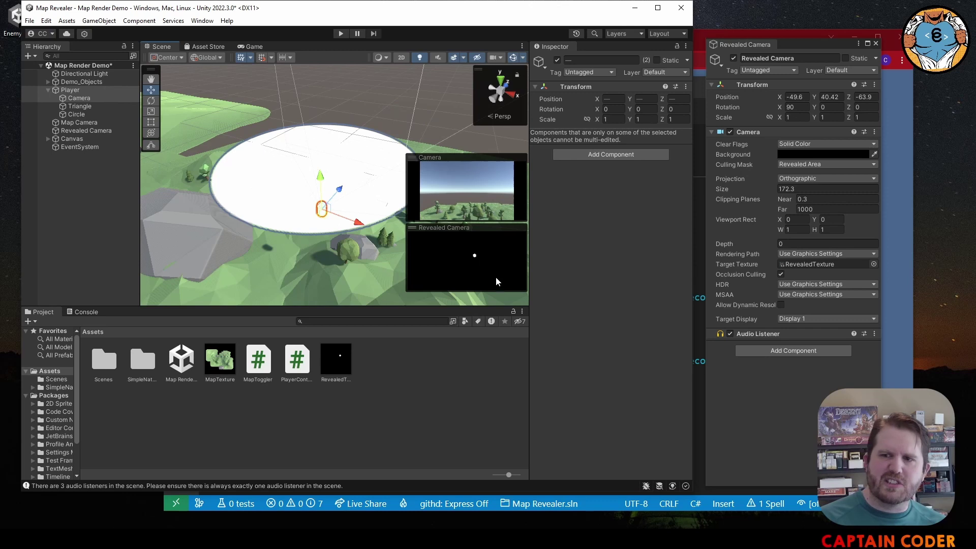
pyautogui.moveTo(362, 223); pyautogui.dragTo(373, 226)
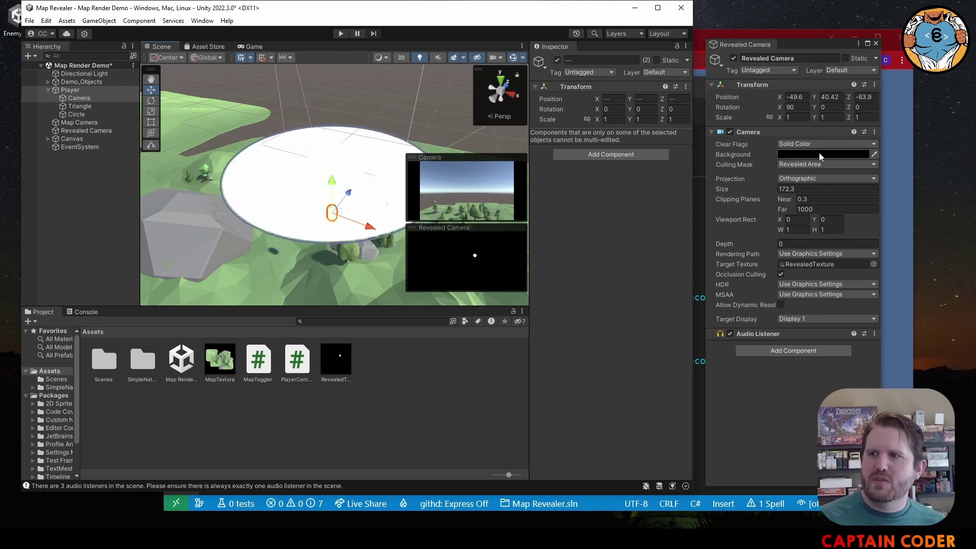
pyautogui.click(742, 146)
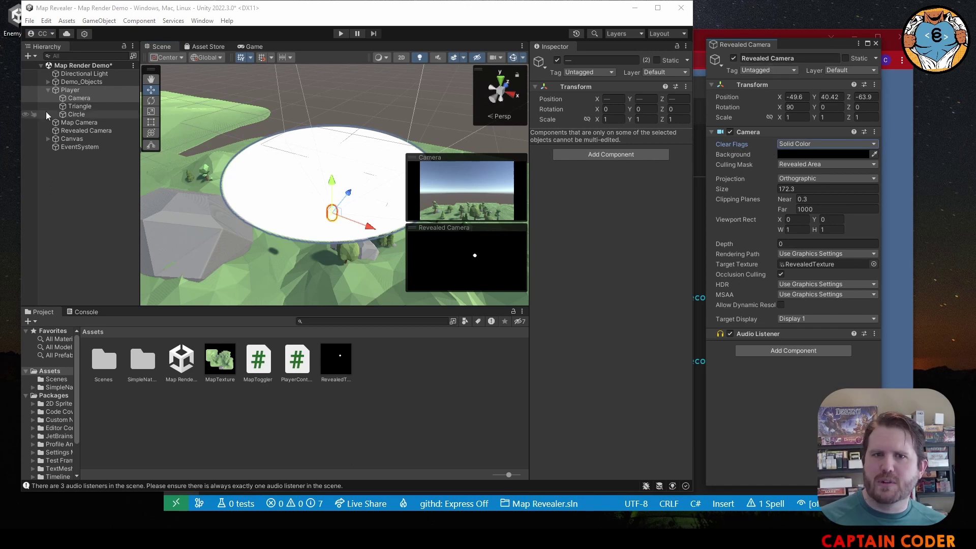
# Set Revealed Camera's Clear Flags to Don't Clear and save the scene.
pyautogui.click(76, 130)
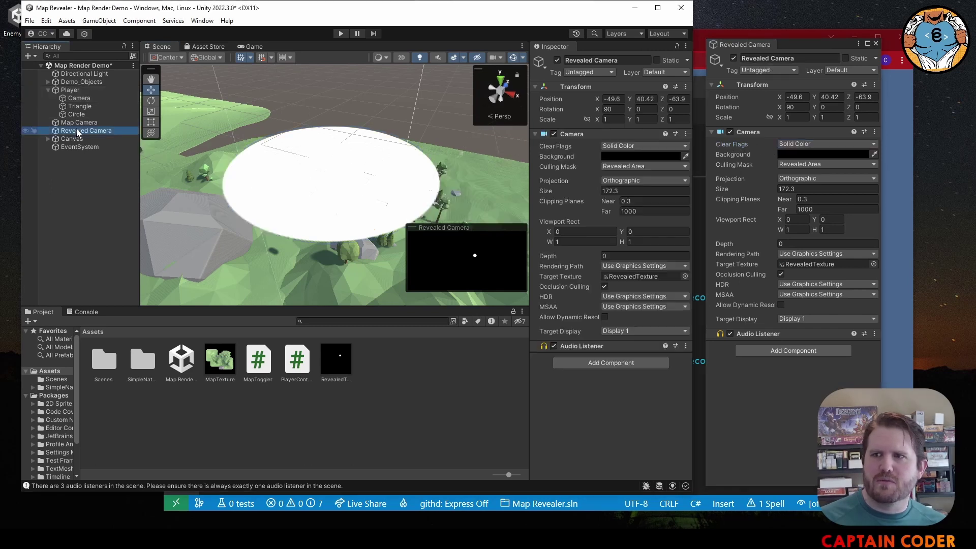
pyautogui.click(794, 143)
pyautogui.click(805, 189)
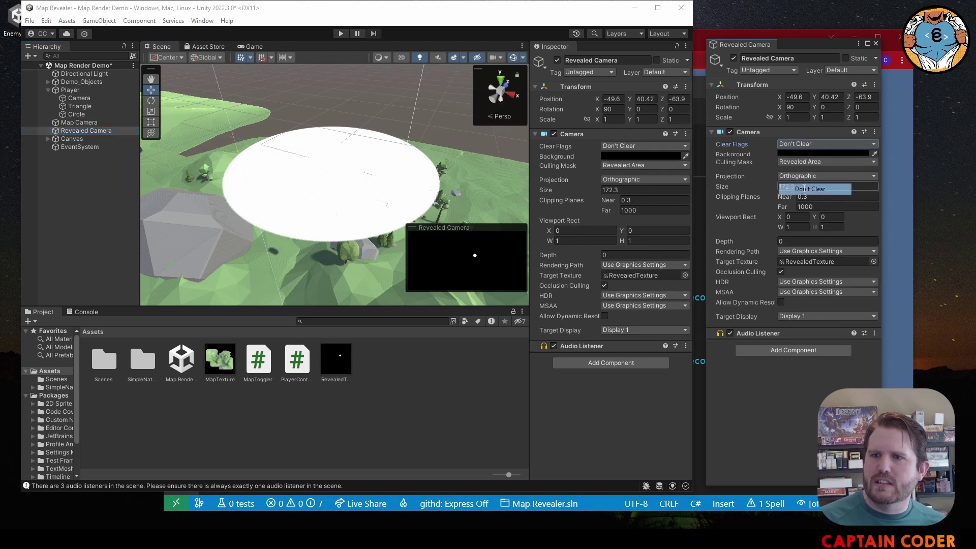
pyautogui.hotkey('ctrl', 's')
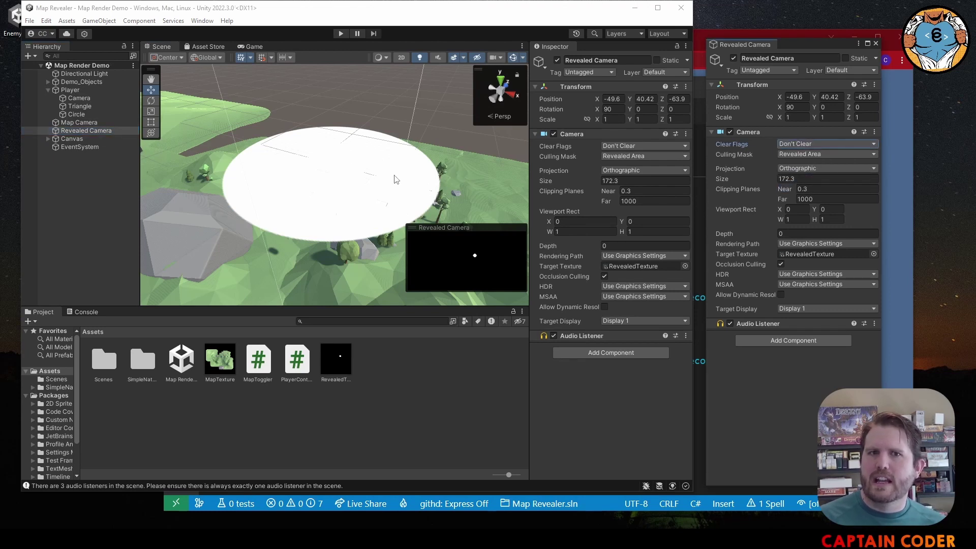
pyautogui.click(67, 91)
# Drag the Player along Z and X to paint a trail, then compare RevealedTexture with MapTexture.
pyautogui.moveTo(351, 195); pyautogui.dragTo(491, 239)
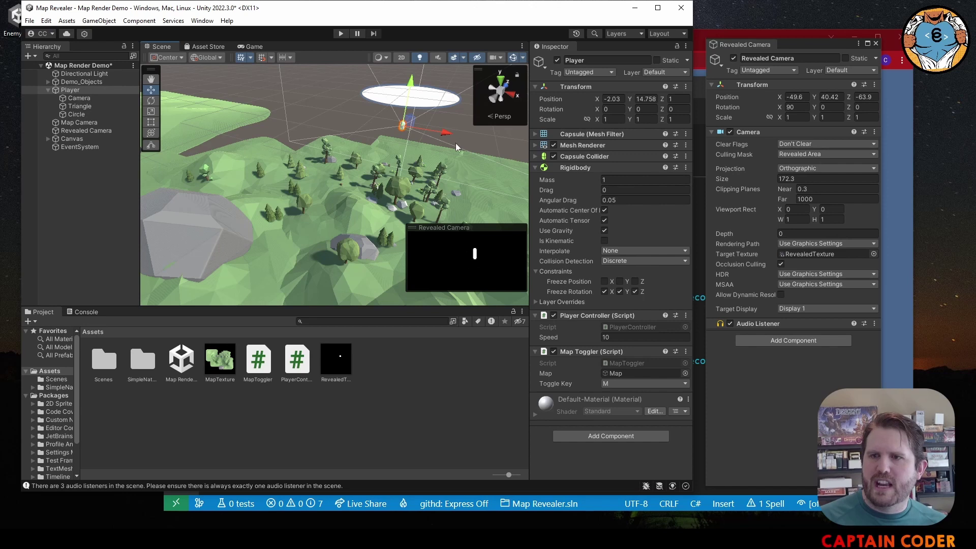
pyautogui.moveTo(446, 138); pyautogui.dragTo(344, 203)
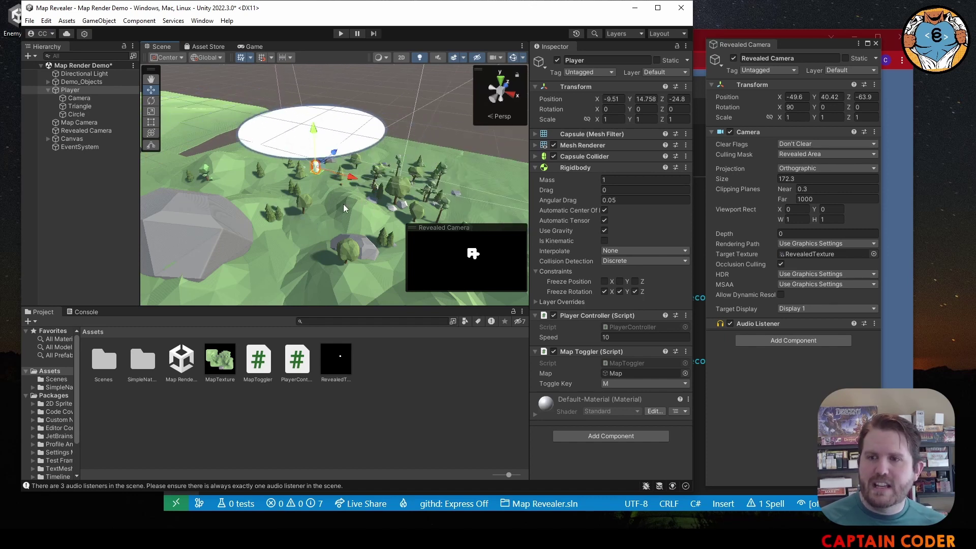
pyautogui.click(341, 152)
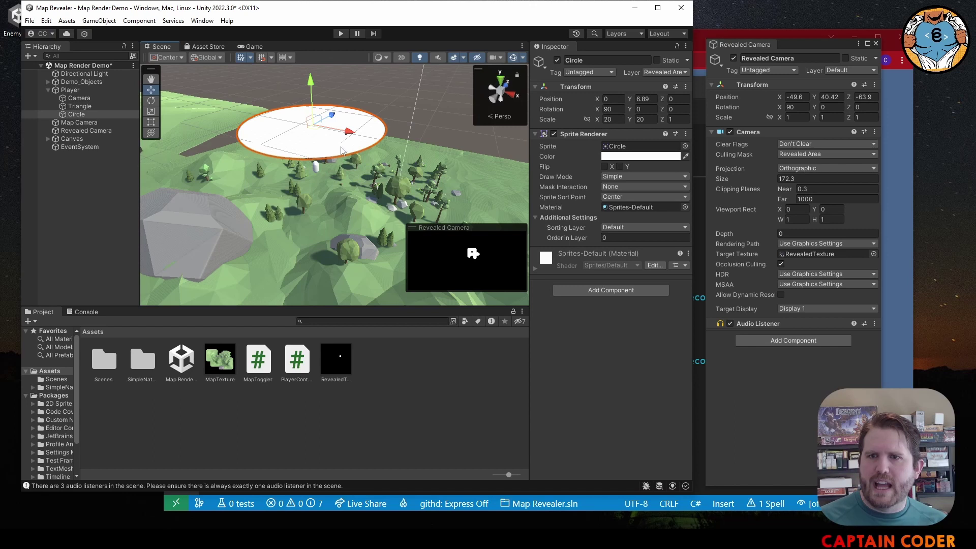
pyautogui.click(316, 165)
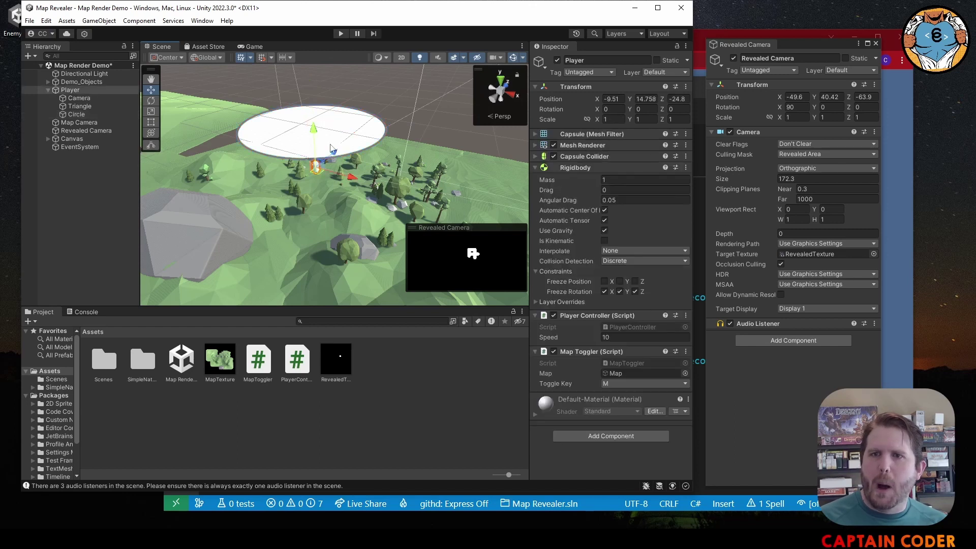
pyautogui.moveTo(330, 157); pyautogui.dragTo(253, 222)
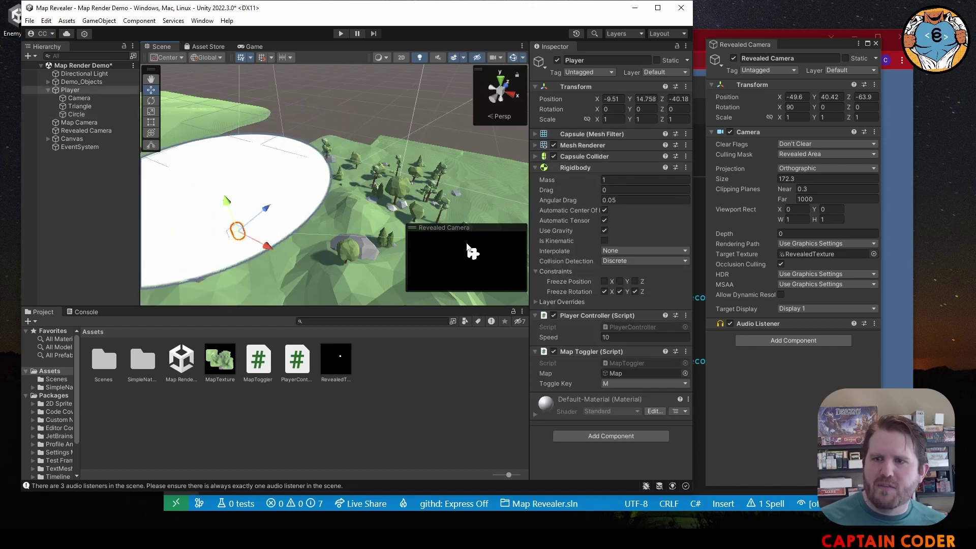
pyautogui.click(336, 354)
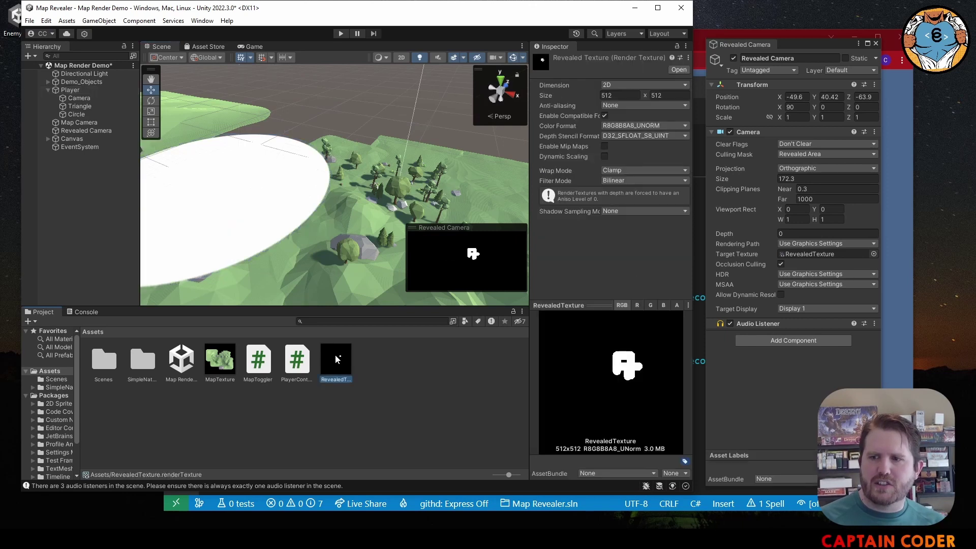
pyautogui.click(225, 358)
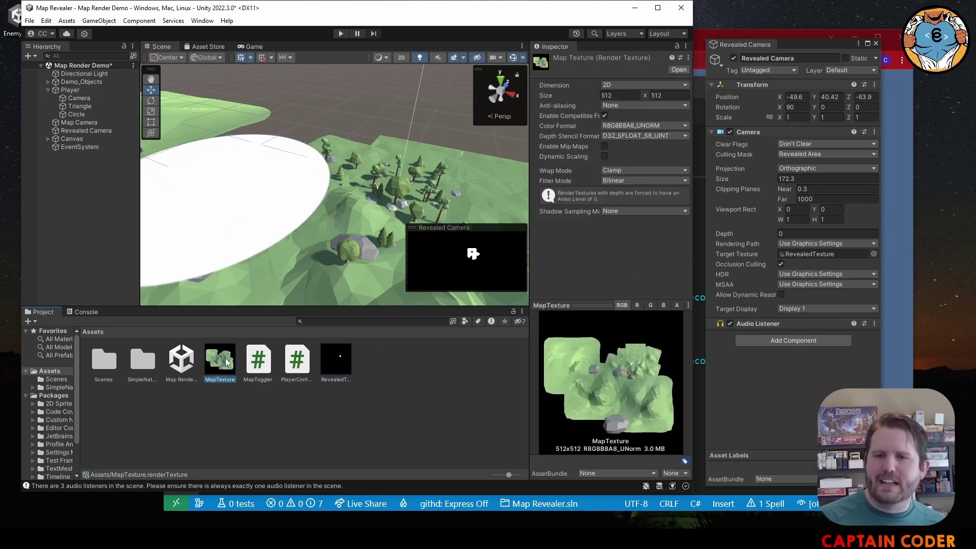